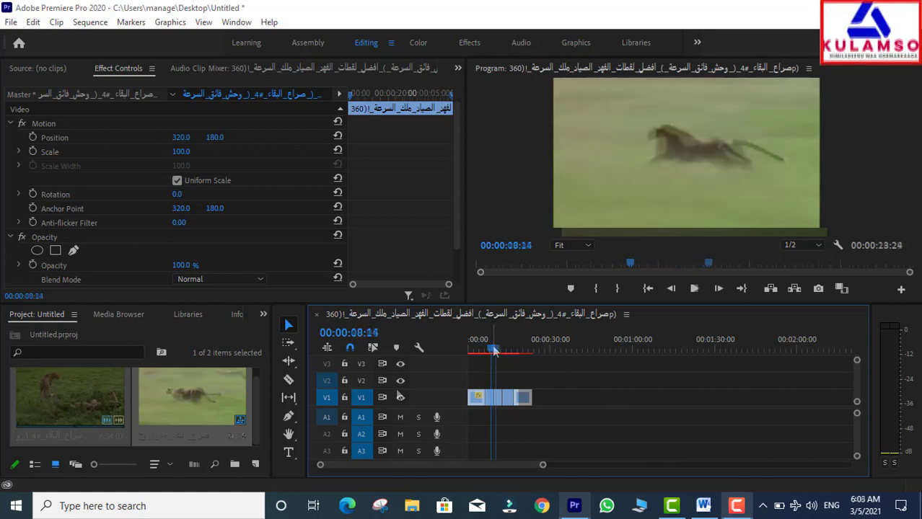
{"action": "left_click_drag", "start_coordinate": [495, 352], "coordinate": [470, 351]}
{"action": "key", "text": "space"}
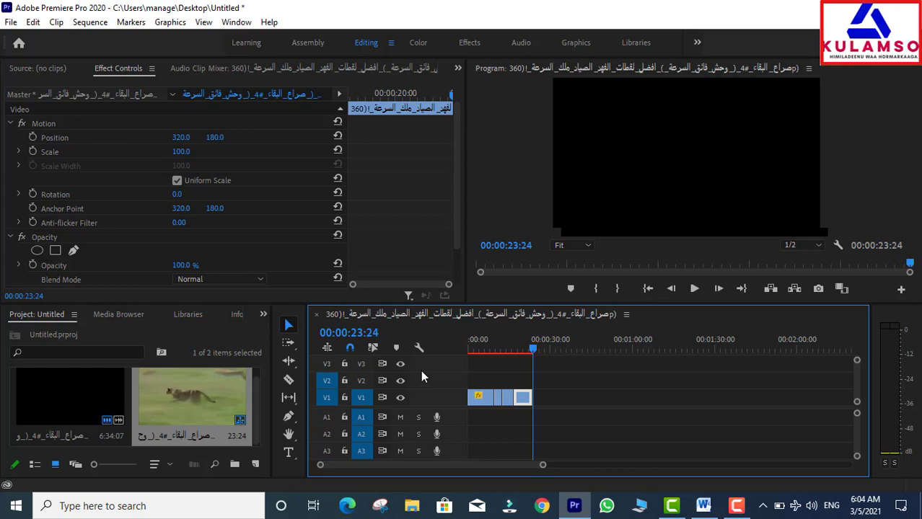
- Drag the cheetah clip onto V1 near one minute, then undo the misplaced drop
{"action": "left_click_drag", "start_coordinate": [209, 397], "coordinate": [404, 409]}
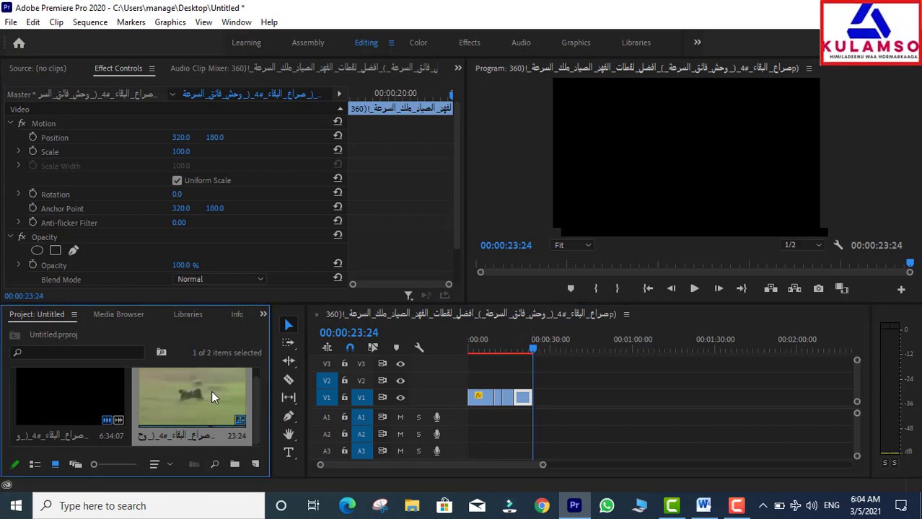
{"action": "left_click_drag", "start_coordinate": [640, 405], "coordinate": [641, 404]}
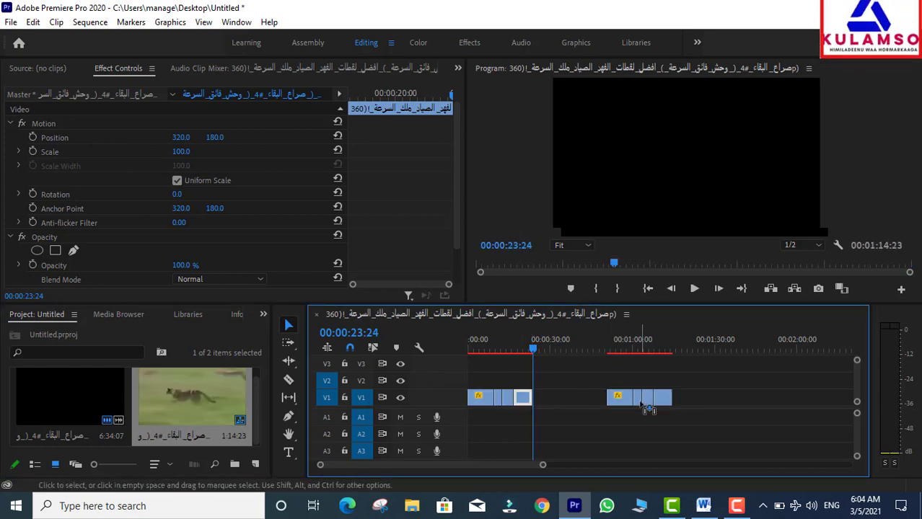
{"action": "key", "text": "ctrl+z"}
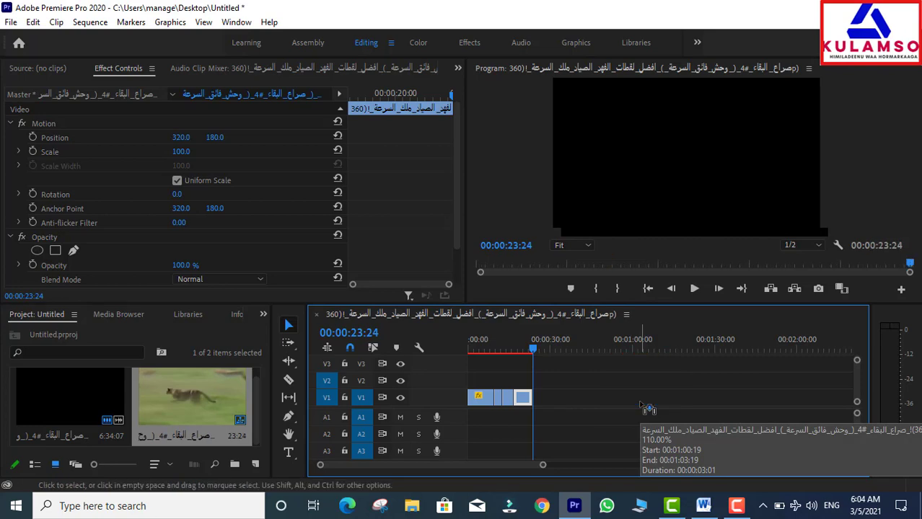
- Marquee-select the V1 pieces and undo back to one uncut cheetah clip on V1
{"action": "left_click", "coordinate": [78, 422]}
{"action": "right_click", "coordinate": [77, 422]}
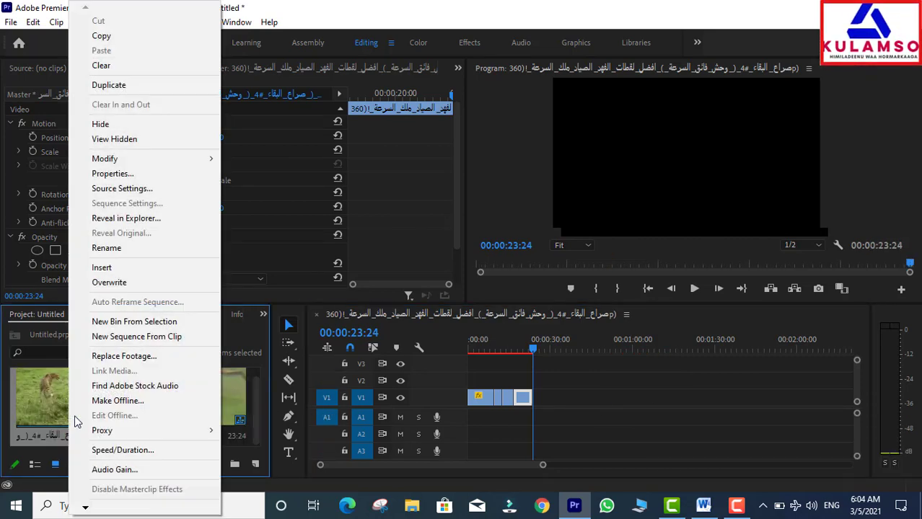
{"action": "left_click", "coordinate": [567, 397]}
{"action": "left_click_drag", "start_coordinate": [567, 396], "coordinate": [485, 407]}
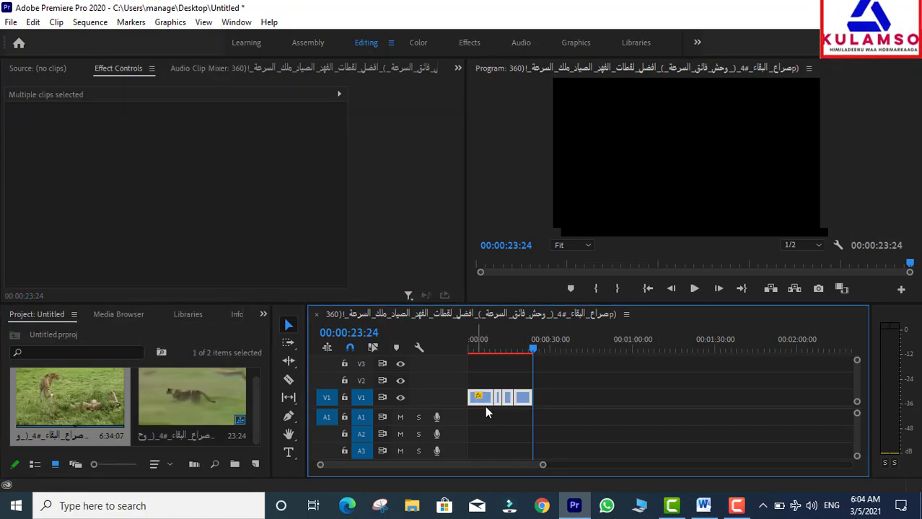
{"action": "key", "text": "ctrl+z"}
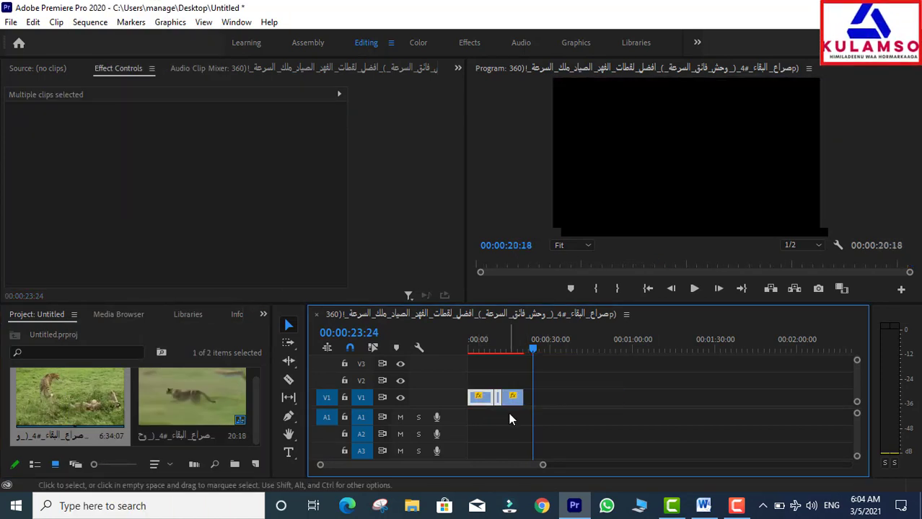
{"action": "key", "text": "ctrl+z"}
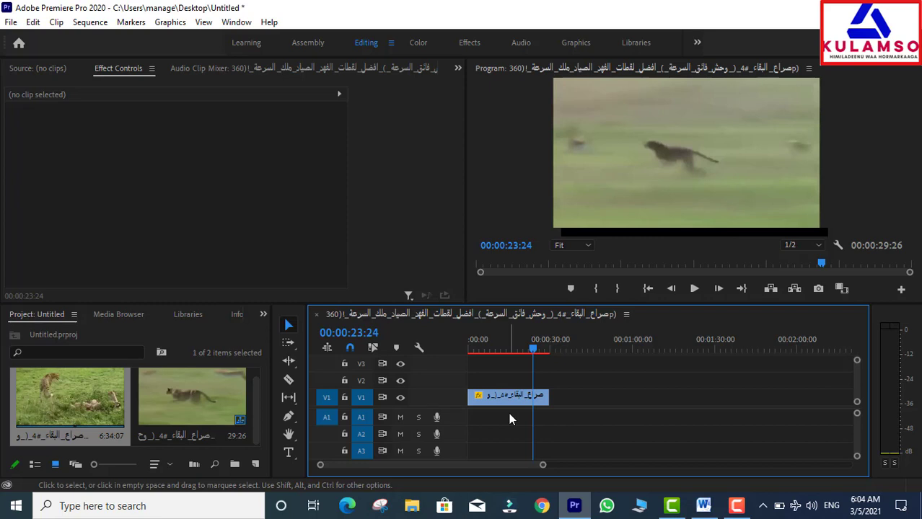
- Play the cheetah clip from the start, stop at 00:00:06:16, then move the playhead to about 00:00:10:03
{"action": "left_click", "coordinate": [515, 398]}
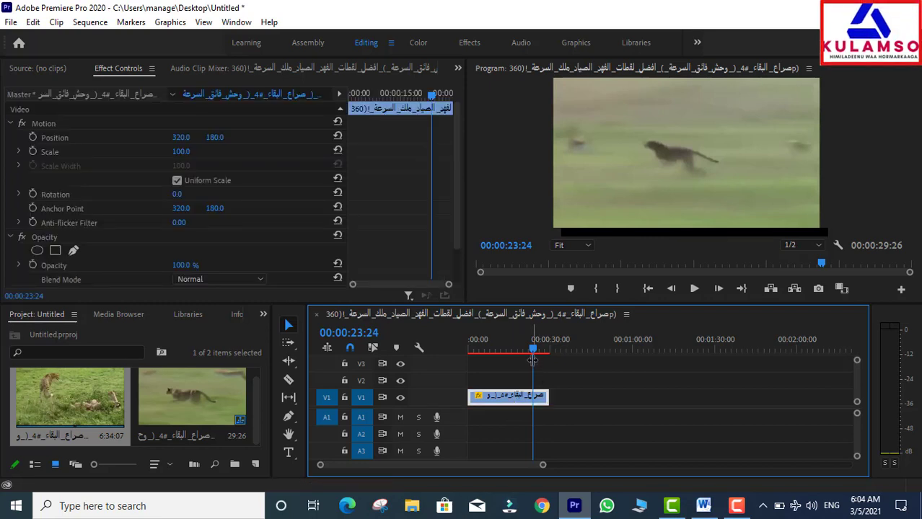
{"action": "key", "text": "Home"}
{"action": "key", "text": "space"}
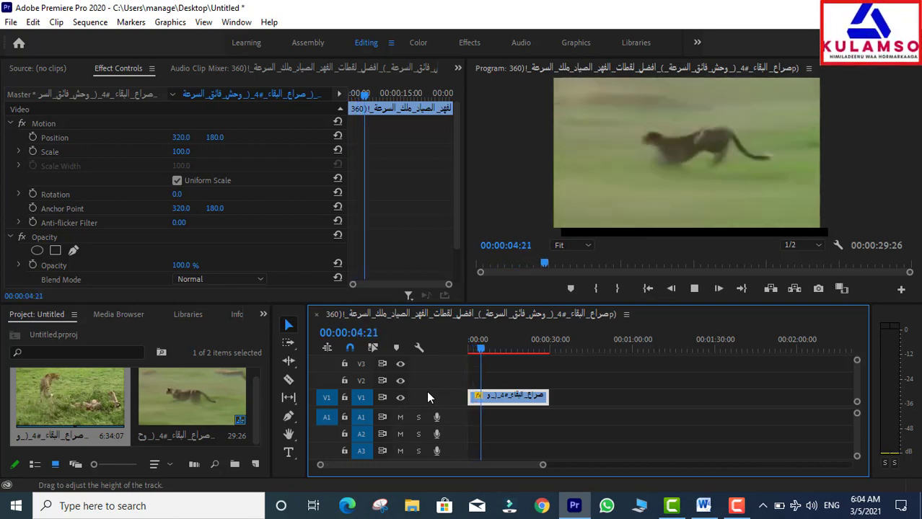
{"action": "key", "text": "space"}
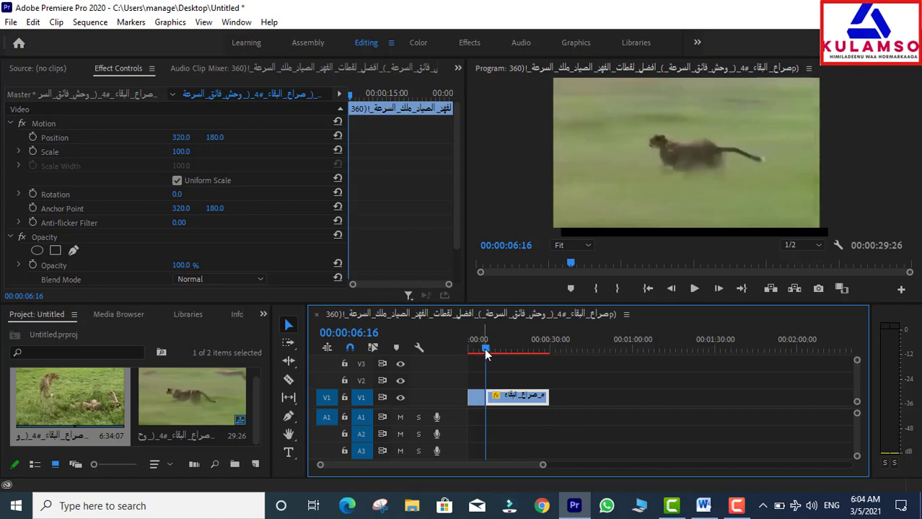
{"action": "left_click_drag", "start_coordinate": [486, 353], "coordinate": [504, 353]}
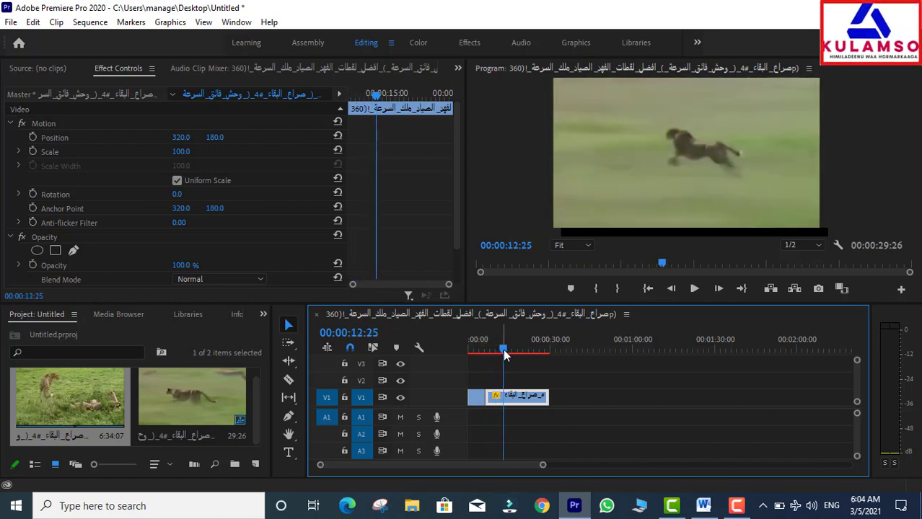
{"action": "left_click_drag", "start_coordinate": [505, 350], "coordinate": [497, 352]}
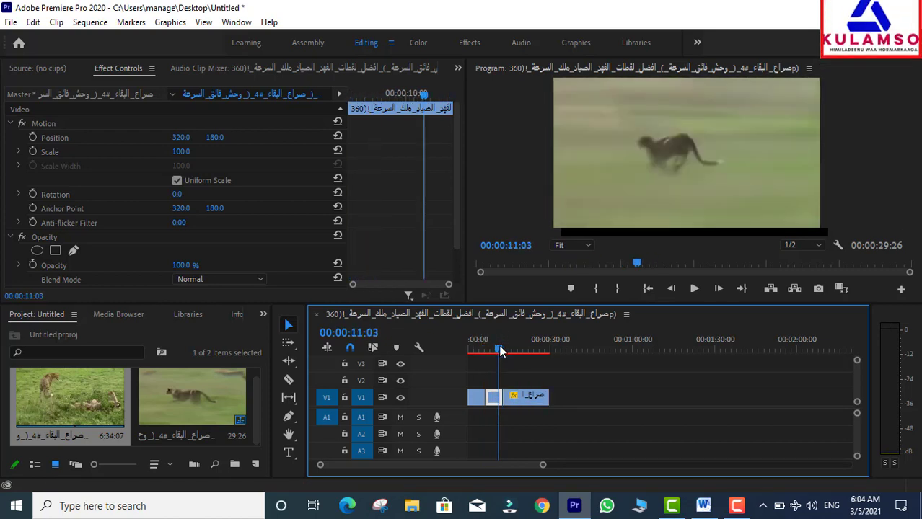
- Change the middle cheetah section's speed from 50% to 20% in Speed/Duration
{"action": "right_click", "coordinate": [501, 404]}
{"action": "left_click", "coordinate": [499, 404]}
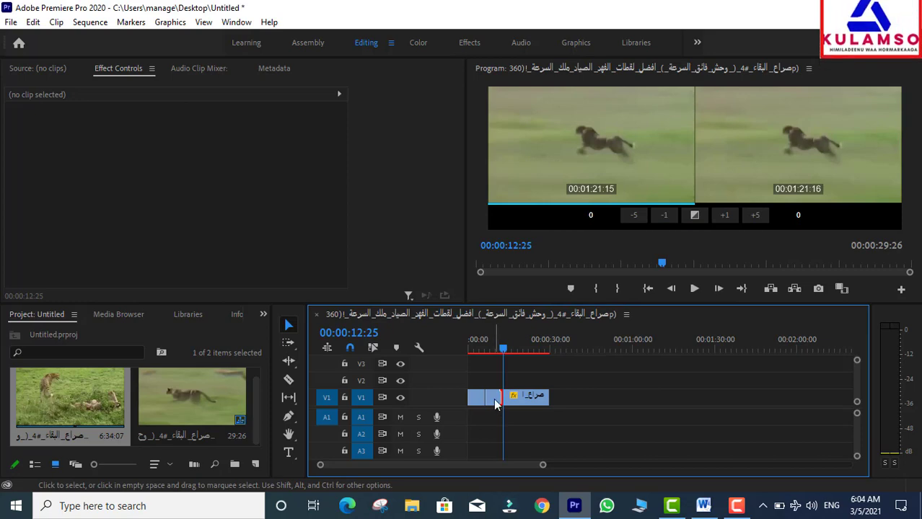
{"action": "left_click", "coordinate": [494, 398]}
{"action": "right_click", "coordinate": [496, 408]}
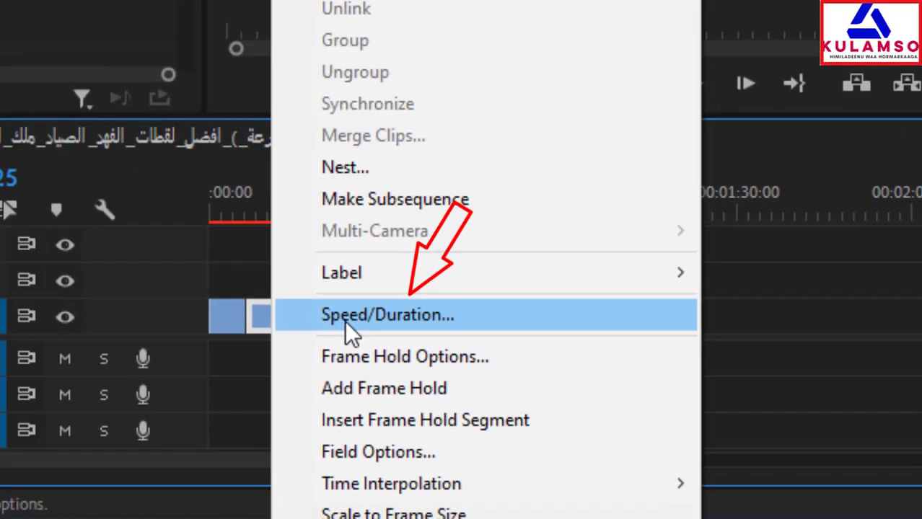
{"action": "left_click", "coordinate": [160, 248]}
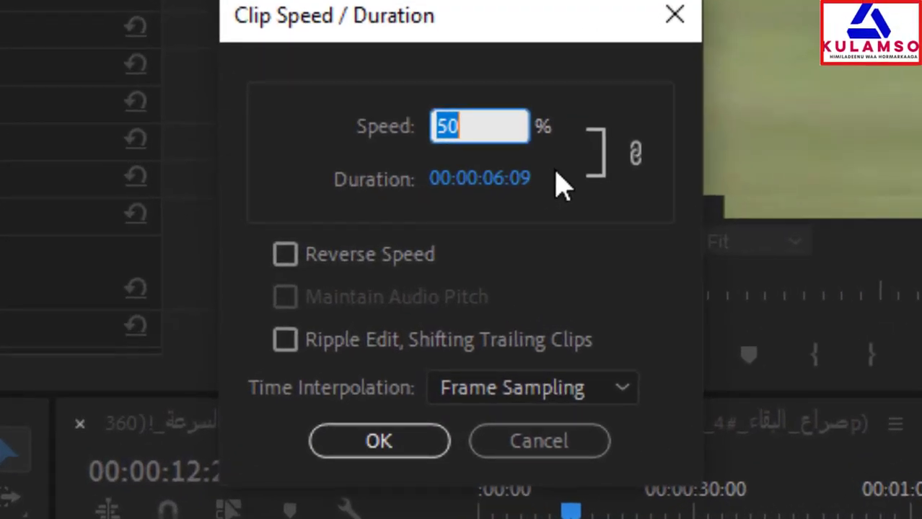
{"action": "left_click", "coordinate": [493, 121]}
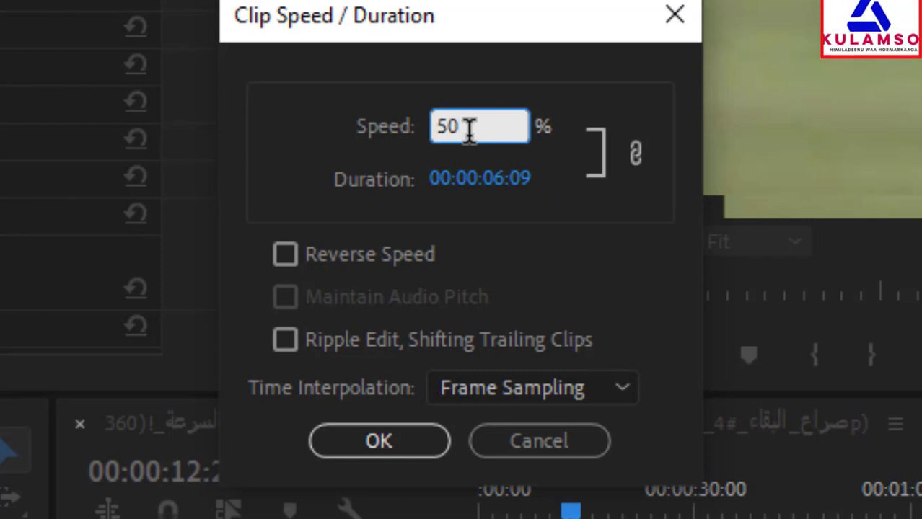
{"action": "key", "text": "BackSpace"}
{"action": "key", "text": "BackSpace"}
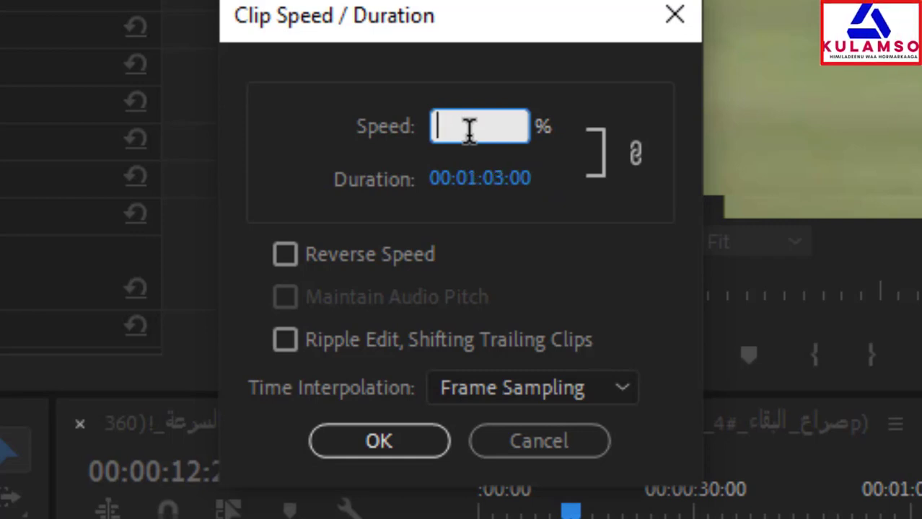
{"action": "type", "text": "20"}
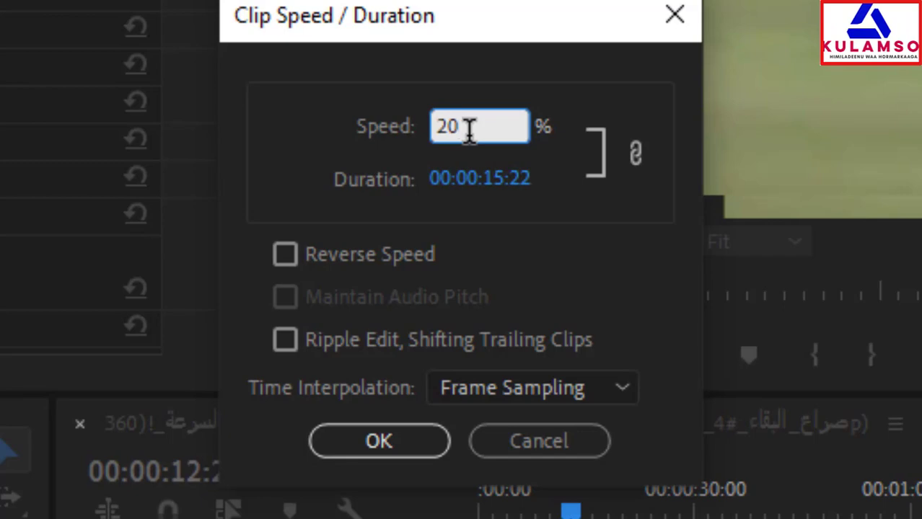
{"action": "left_click", "coordinate": [375, 440]}
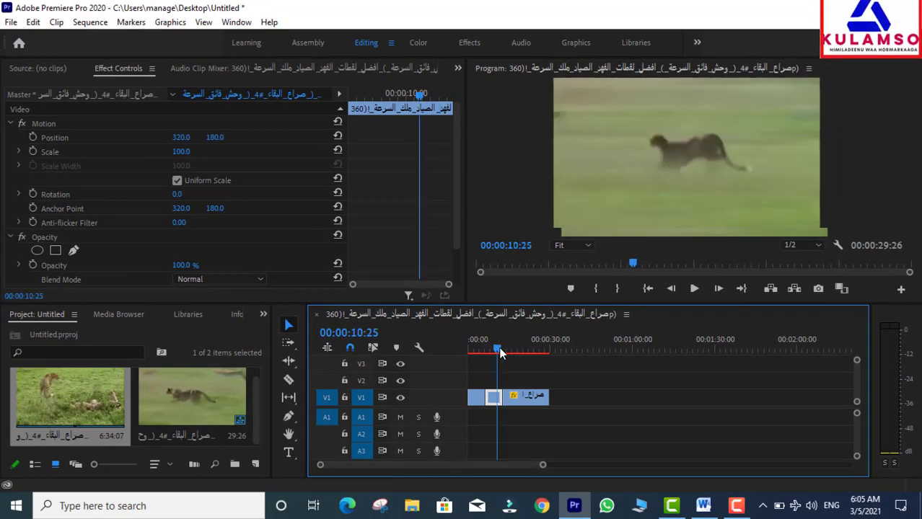
- Replay the slowed section up to 00:00:13:03 and select the clip section after the cut
{"action": "left_click_drag", "start_coordinate": [504, 350], "coordinate": [485, 353]}
{"action": "key", "text": "space"}
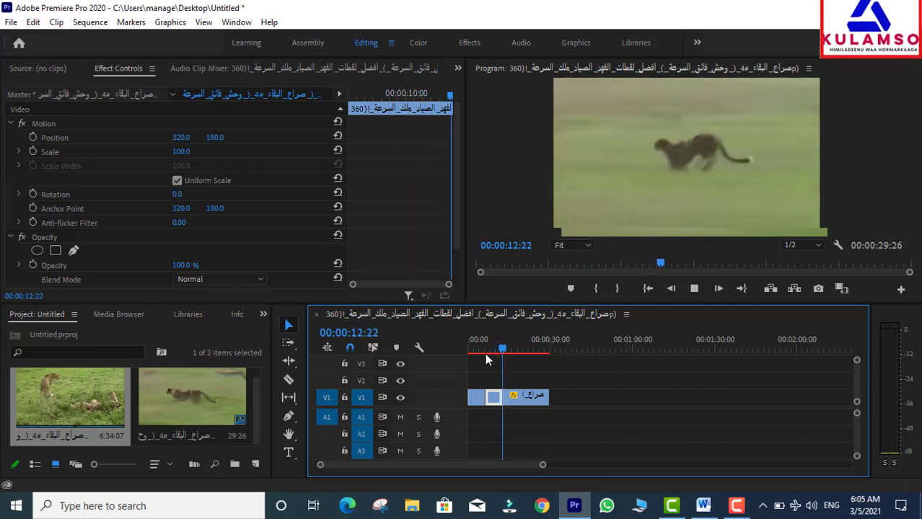
{"action": "key", "text": "space"}
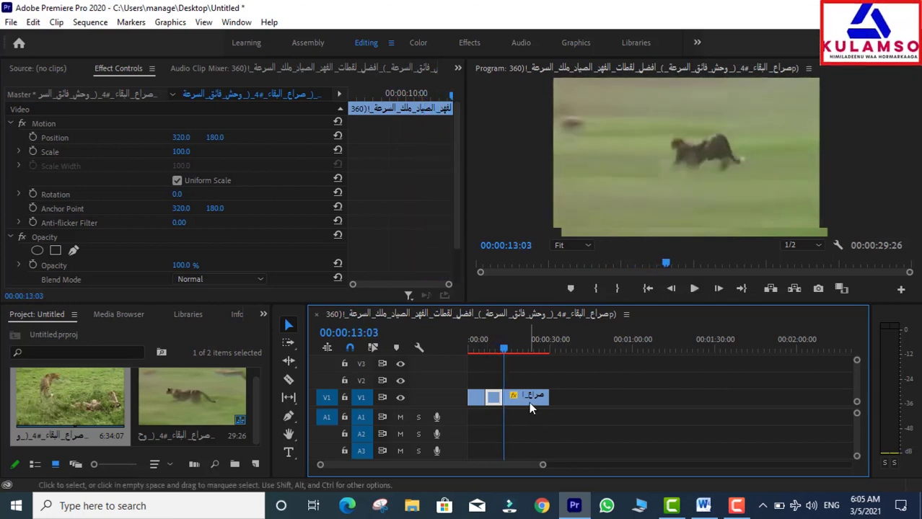
{"action": "left_click", "coordinate": [529, 402]}
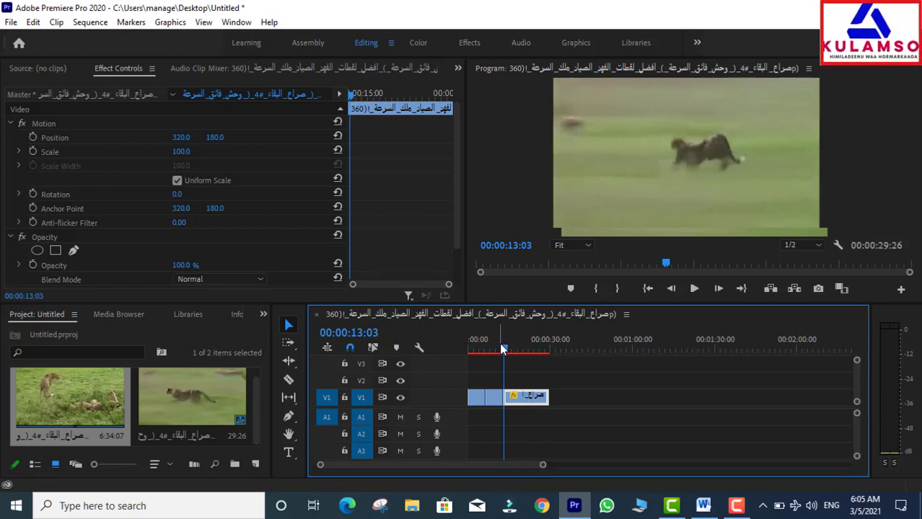
- Raise the final section's speed to 139%, shortening the sequence to 00:00:18:29, and play it
{"action": "right_click", "coordinate": [536, 404]}
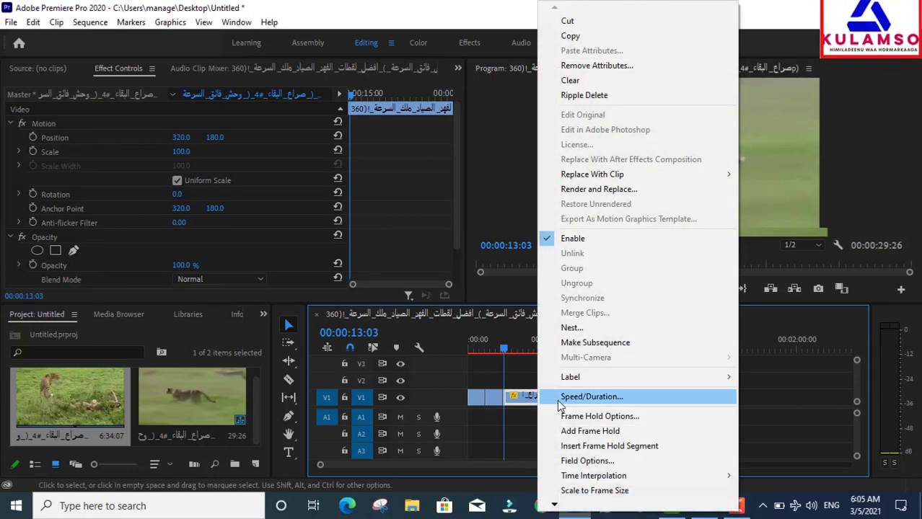
{"action": "left_click", "coordinate": [558, 397]}
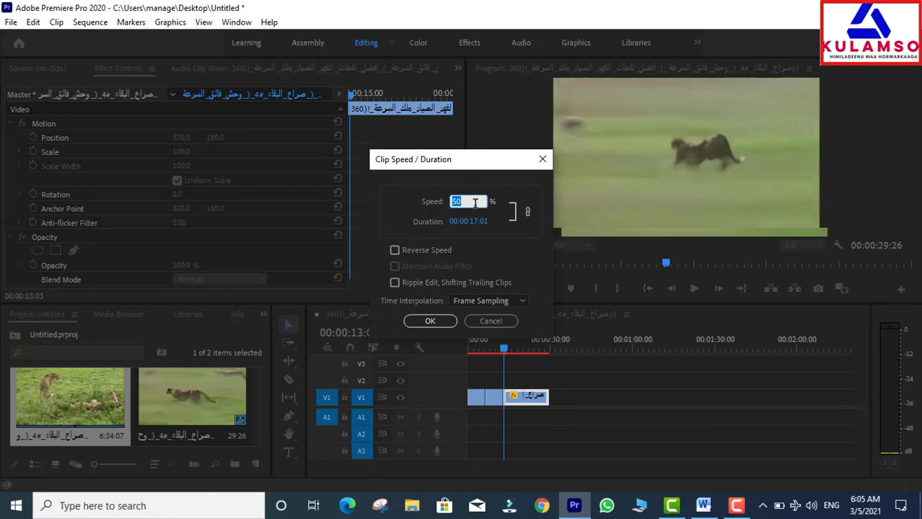
{"action": "key", "text": "BackSpace"}
{"action": "key", "text": "BackSpace"}
{"action": "key", "text": "BackSpace"}
{"action": "type", "text": "139"}
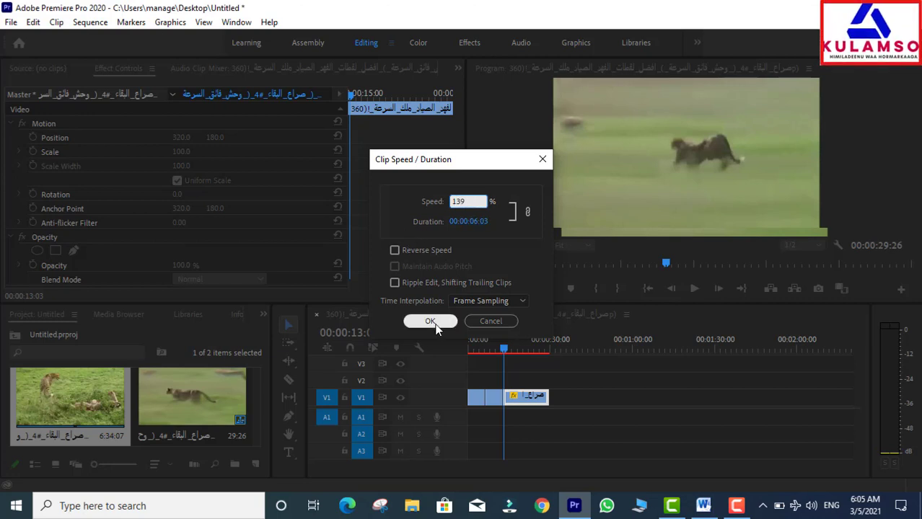
{"action": "left_click", "coordinate": [430, 321]}
{"action": "key", "text": "space"}
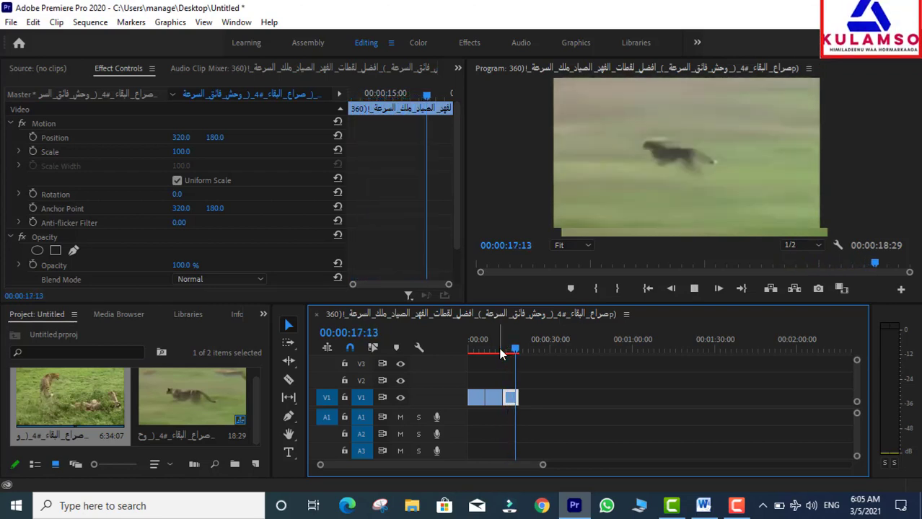
- Replay the sequence from the start to 00:00:03:21 and select the opening clip section
{"action": "key", "text": "space"}
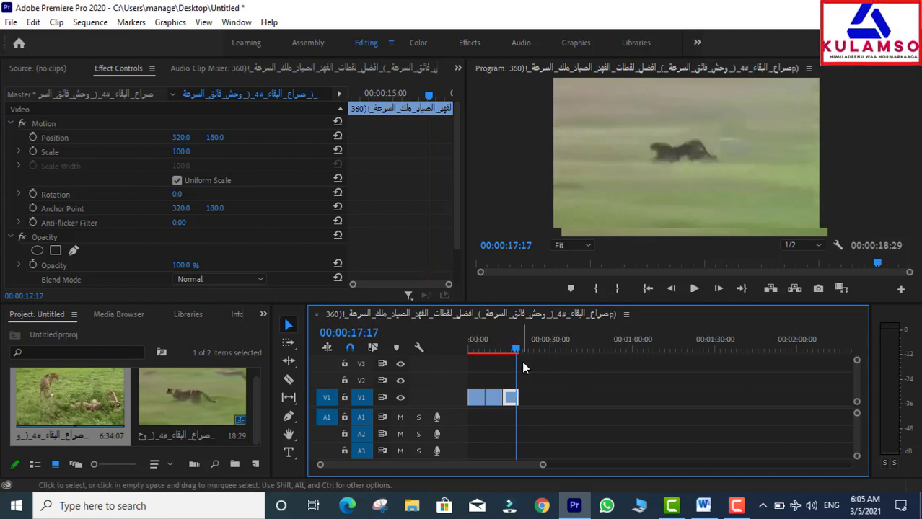
{"action": "left_click_drag", "start_coordinate": [516, 348], "coordinate": [464, 371]}
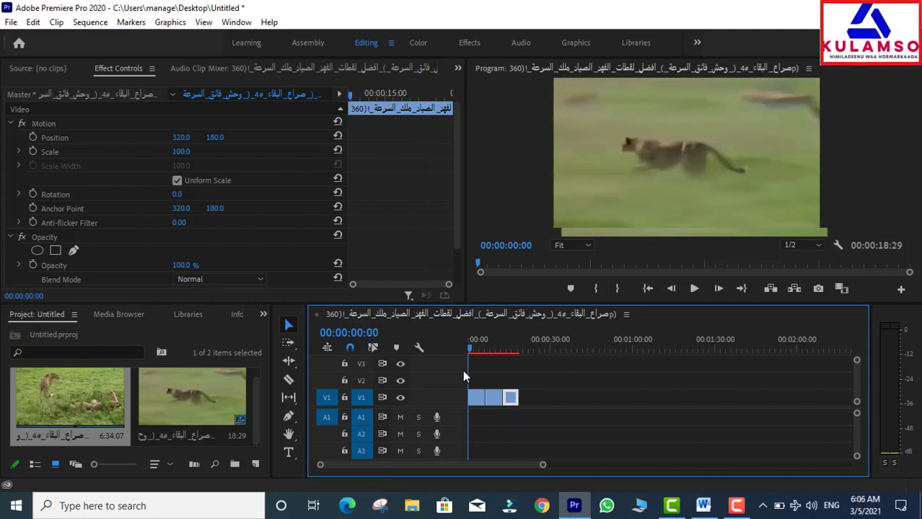
{"action": "key", "text": "space"}
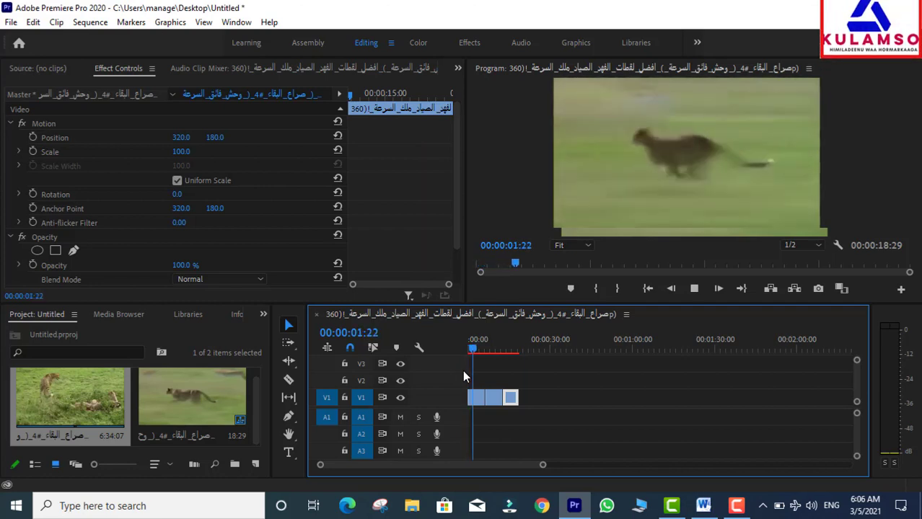
{"action": "key", "text": "space"}
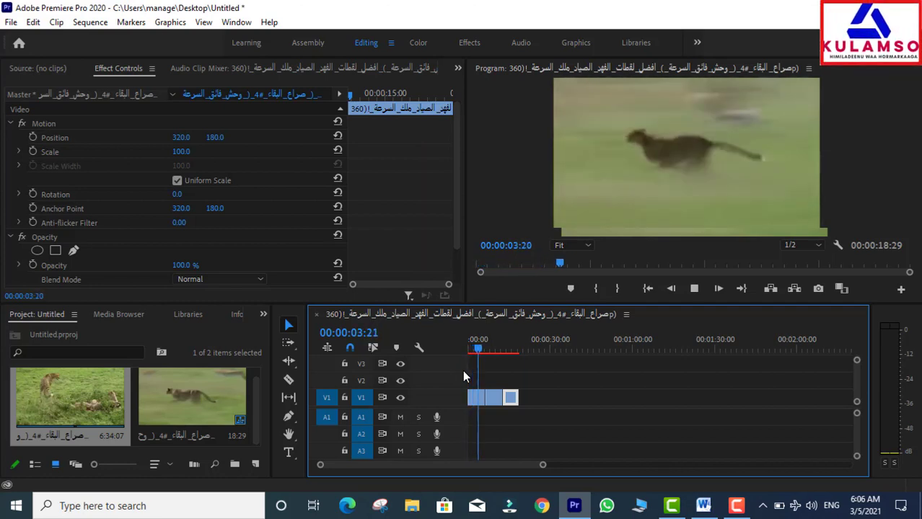
{"action": "left_click", "coordinate": [473, 397]}
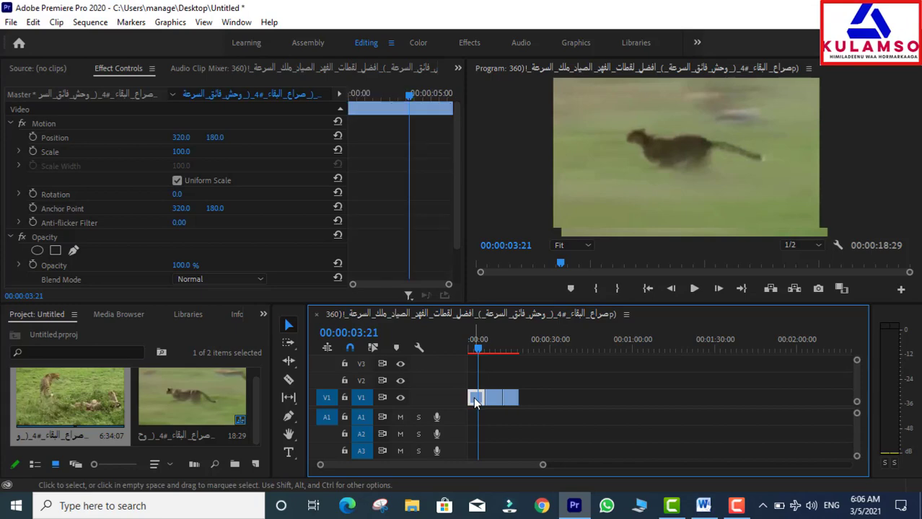
- Tick Reverse Speed in Speed/Duration for the opening cheetah section
{"action": "right_click", "coordinate": [473, 396]}
{"action": "left_click", "coordinate": [485, 396]}
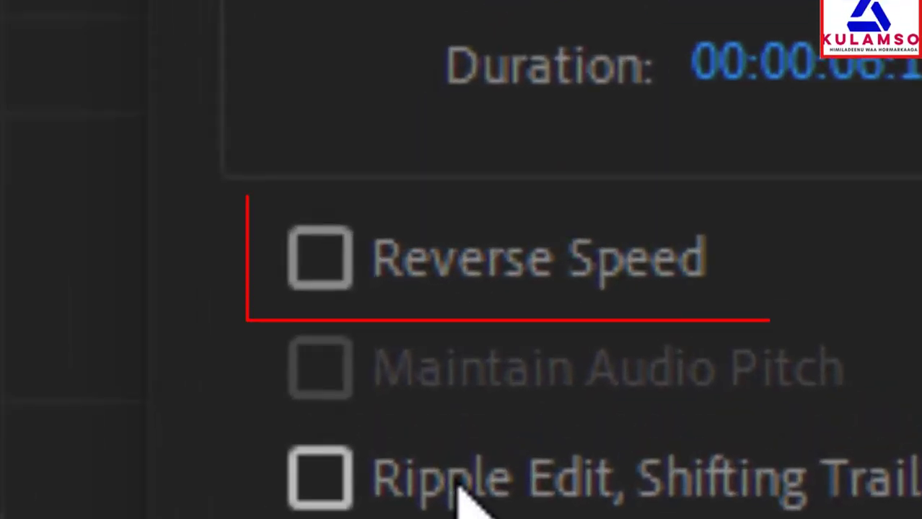
{"action": "left_click", "coordinate": [333, 258]}
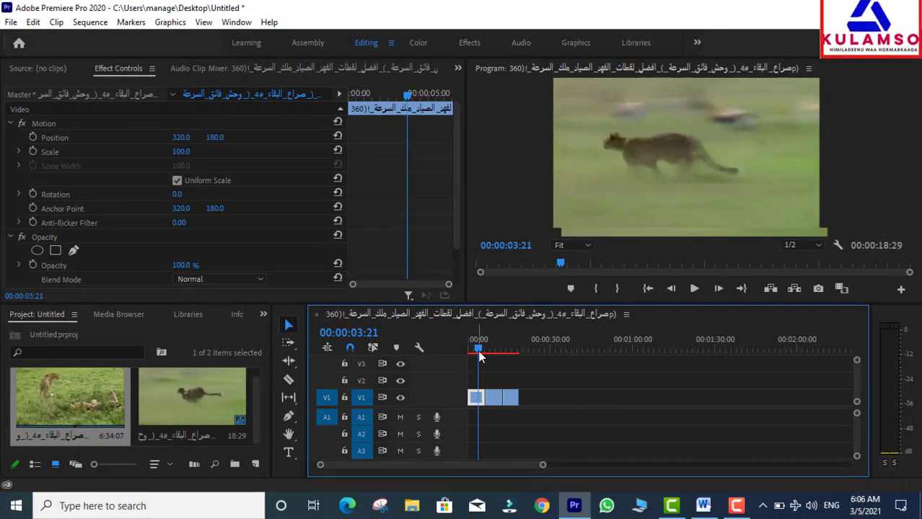
{"action": "key", "text": "j"}
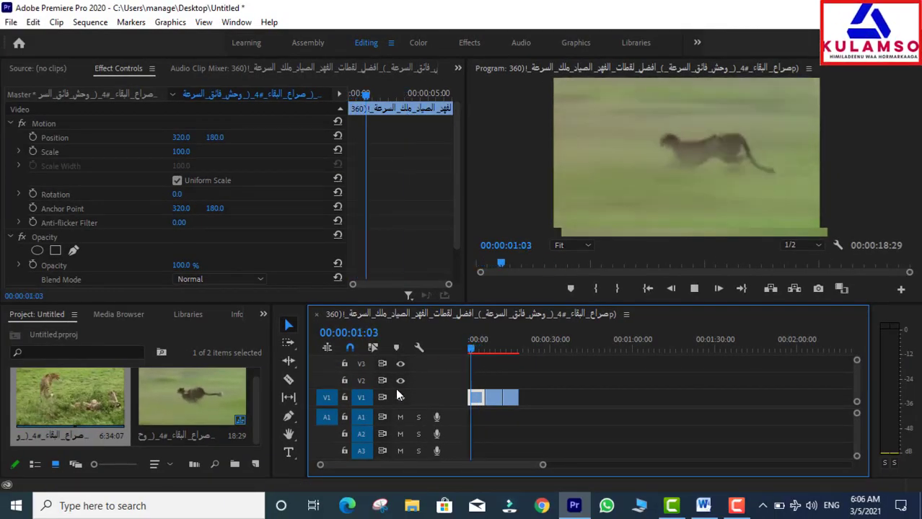
{"action": "key", "text": "l"}
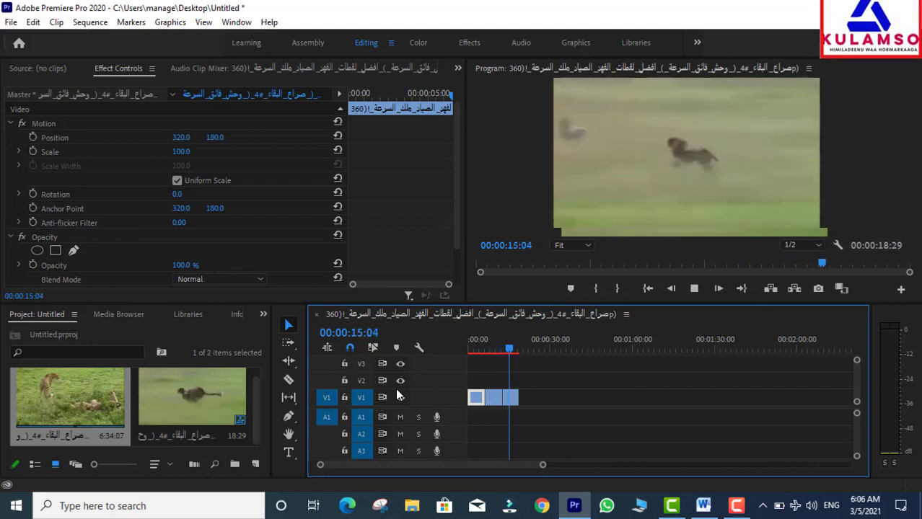
{"action": "key", "text": "space"}
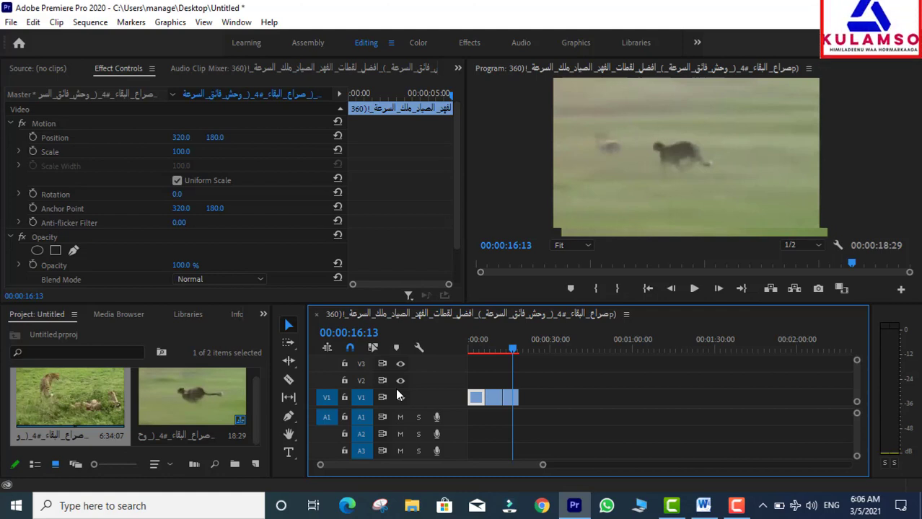
{"action": "left_click", "coordinate": [737, 503]}
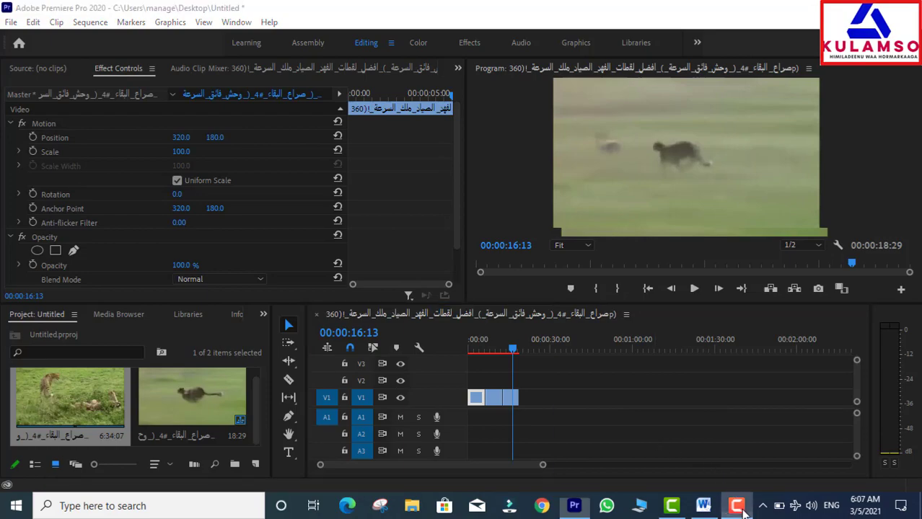